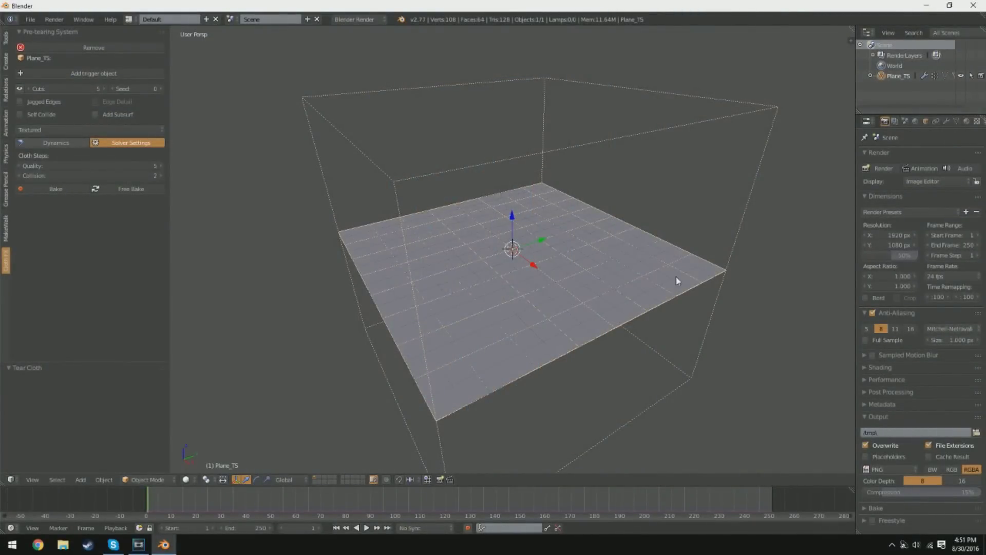
pyautogui.moveTo(602, 286); pyautogui.dragTo(529, 273, button='middle')
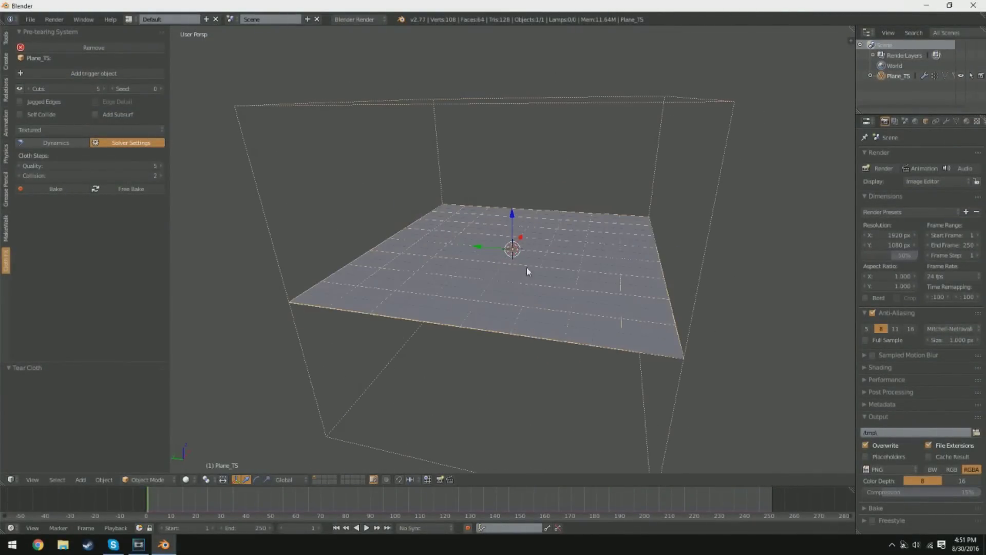
pyautogui.scroll(2, 597, 271)
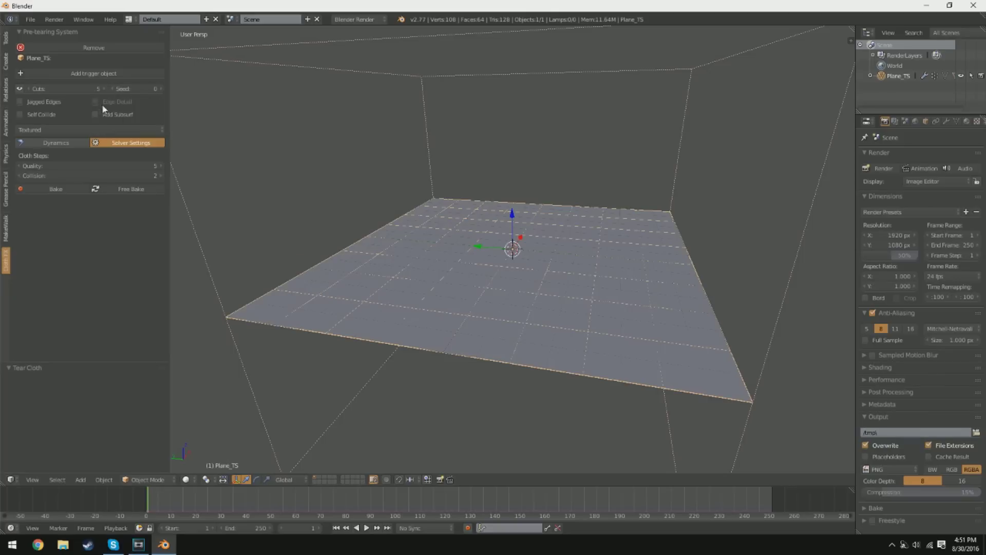
# Enable the Cuts pre-tearing option, toggling it off and on to compare the torn pieces
pyautogui.click(20, 90)
pyautogui.click(20, 89)
pyautogui.click(20, 89)
pyautogui.click(19, 89)
pyautogui.click(20, 89)
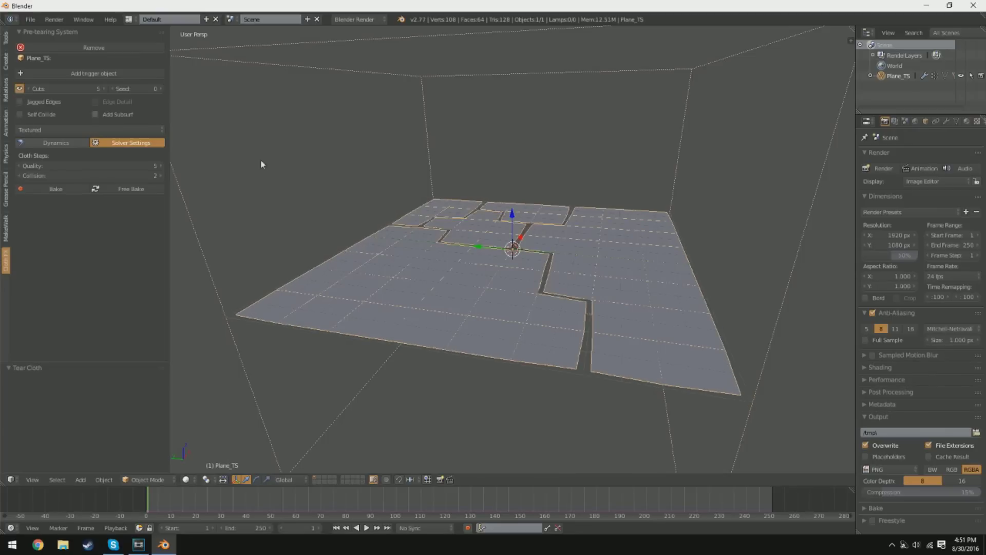
pyautogui.moveTo(475, 224); pyautogui.dragTo(714, 275, button='middle')
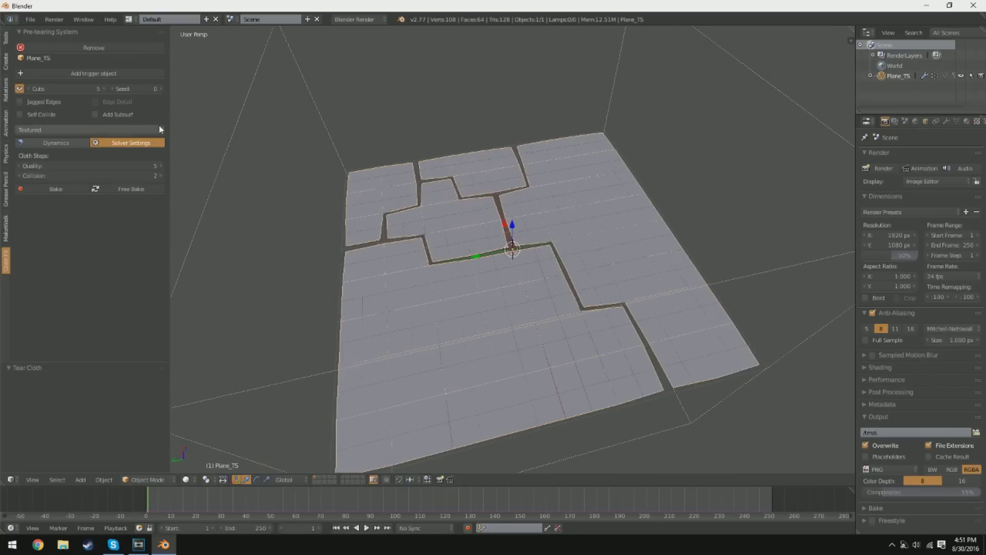
pyautogui.click(20, 89)
pyautogui.click(19, 89)
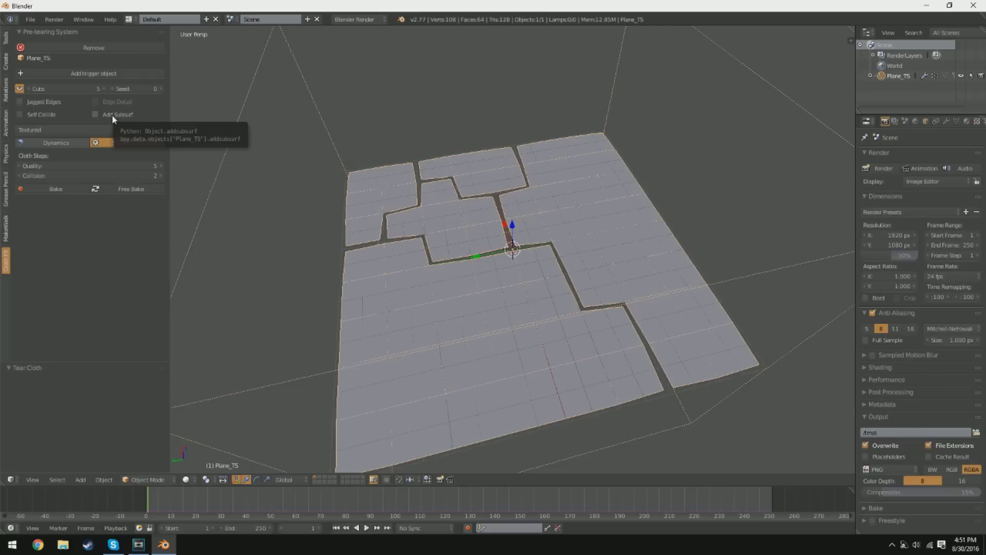
# Check Add Subsurf and set Levels to 2, then orbit around the smoothed torn plane
pyautogui.click(113, 115)
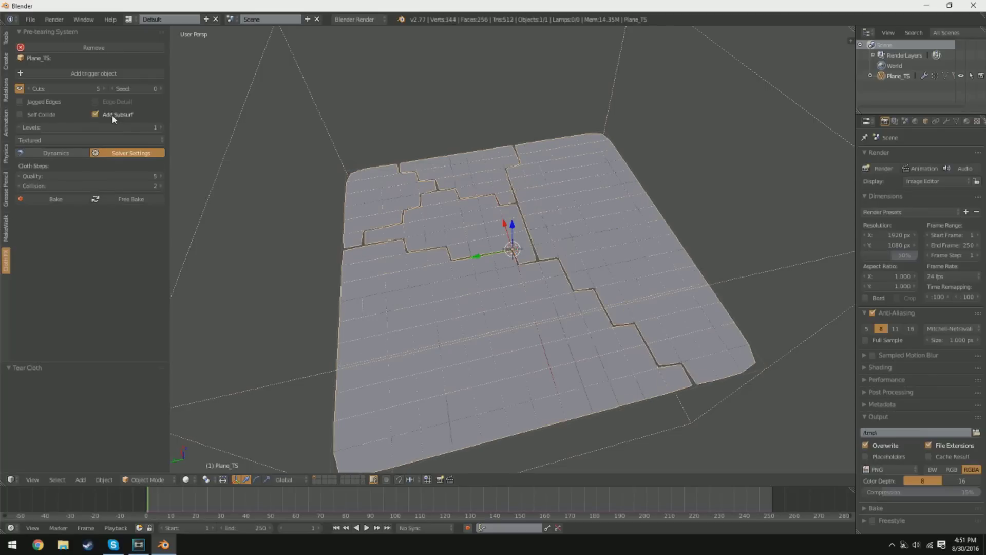
pyautogui.click(163, 128)
pyautogui.moveTo(727, 309); pyautogui.dragTo(583, 319, button='middle')
pyautogui.scroll(3, 485, 324)
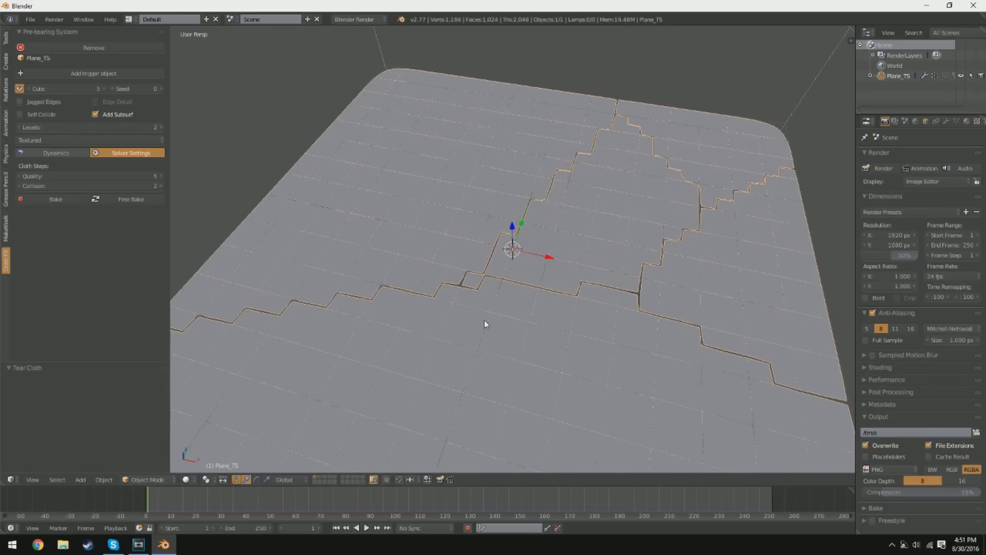
pyautogui.moveTo(484, 321); pyautogui.dragTo(529, 323, button='middle')
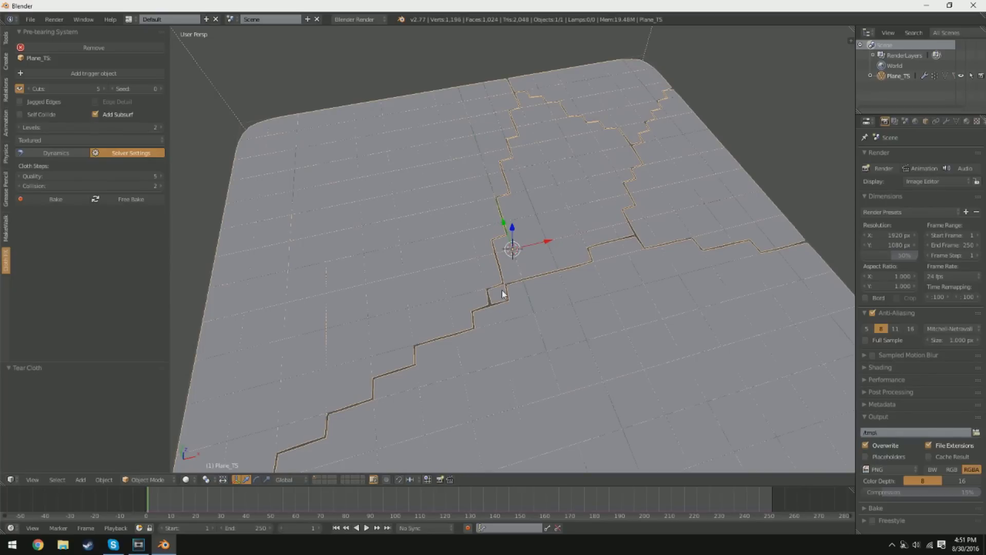
pyautogui.moveTo(501, 291); pyautogui.dragTo(636, 346, button='middle')
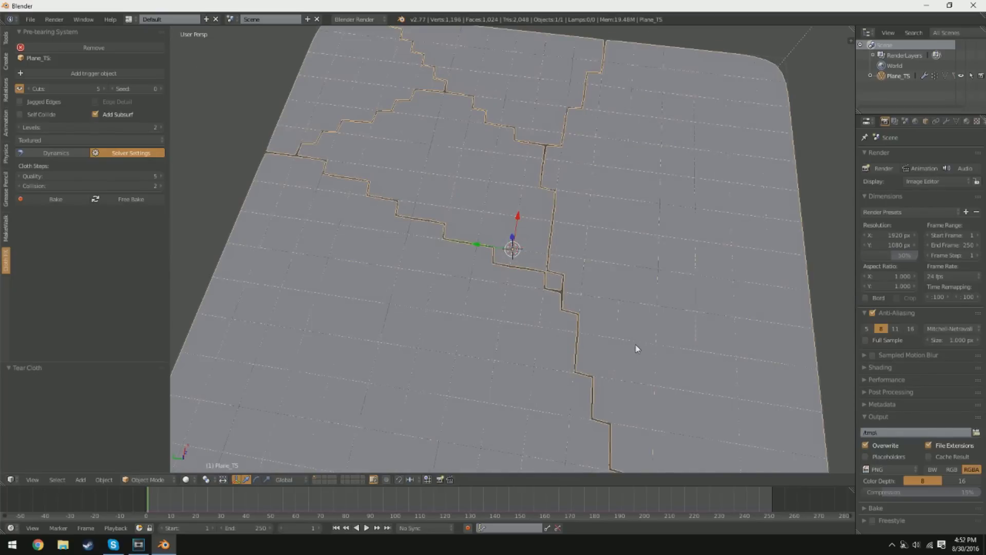
pyautogui.moveTo(497, 323); pyautogui.dragTo(612, 266, button='middle')
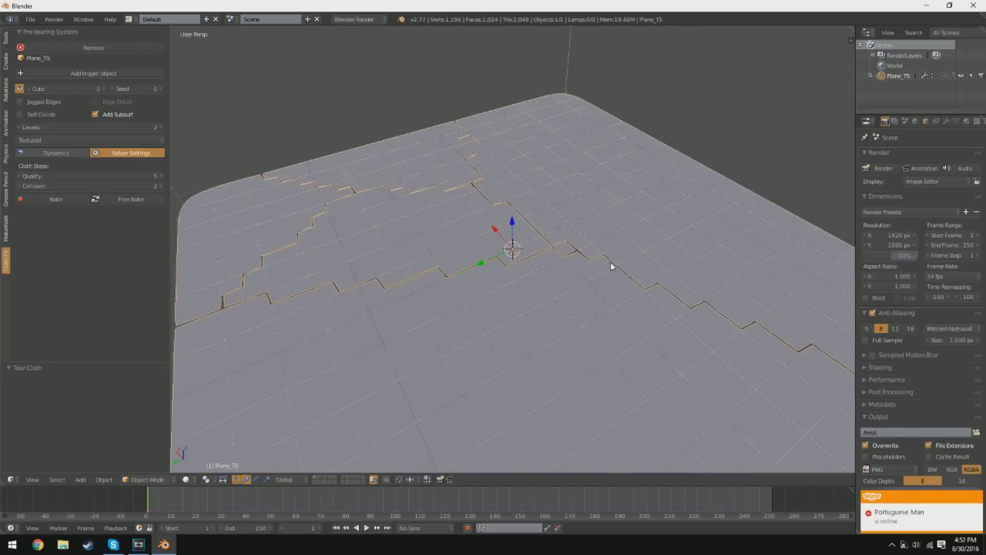
pyautogui.scroll(4, 524, 296)
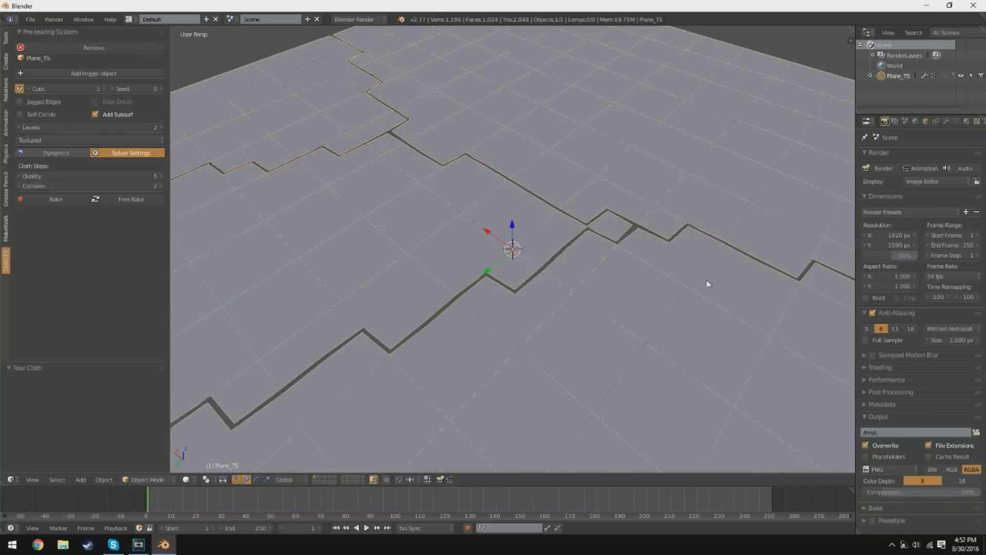
pyautogui.moveTo(708, 283); pyautogui.dragTo(446, 302, button='middle')
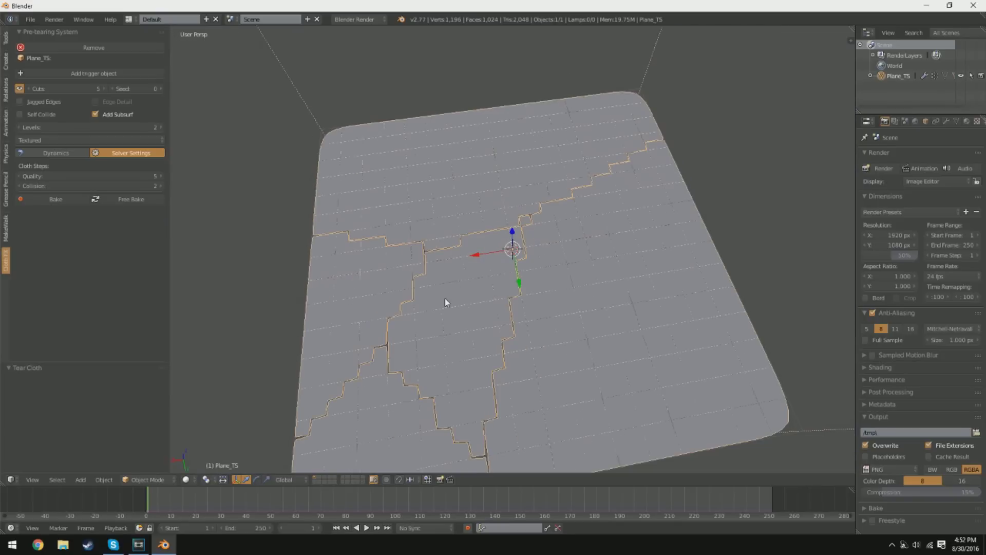
# Turn on Jagged Edges and Edge Detail, orbiting to inspect the detailed tear gaps
pyautogui.click(48, 100)
pyautogui.moveTo(572, 379); pyautogui.dragTo(463, 285, button='middle')
pyautogui.moveTo(488, 223); pyautogui.dragTo(502, 211, button='middle')
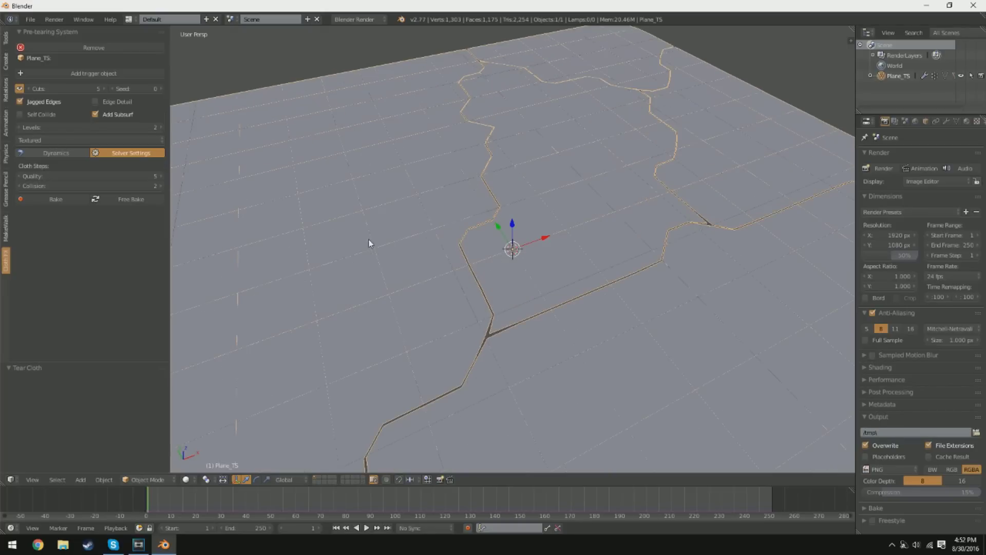
pyautogui.click(121, 103)
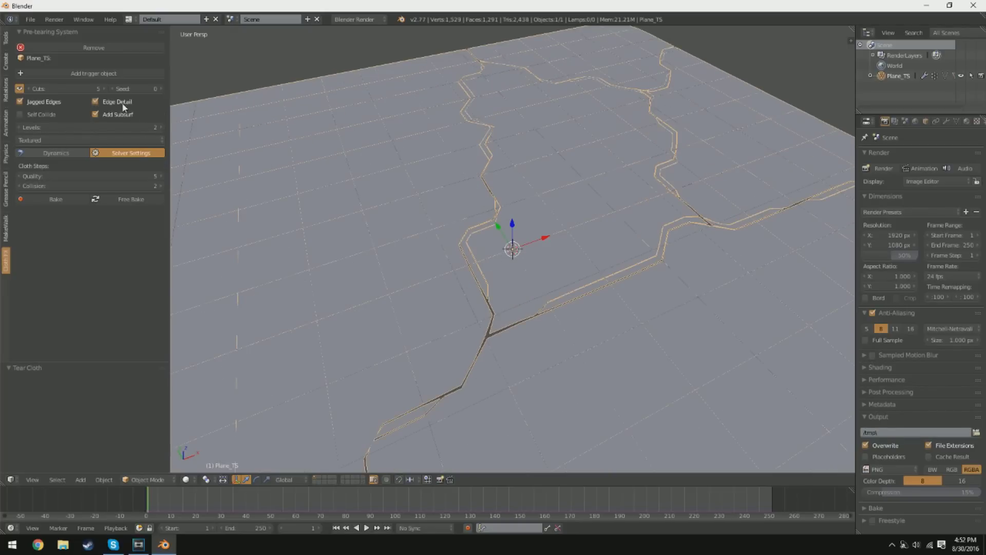
pyautogui.moveTo(359, 216); pyautogui.dragTo(531, 301, button='middle')
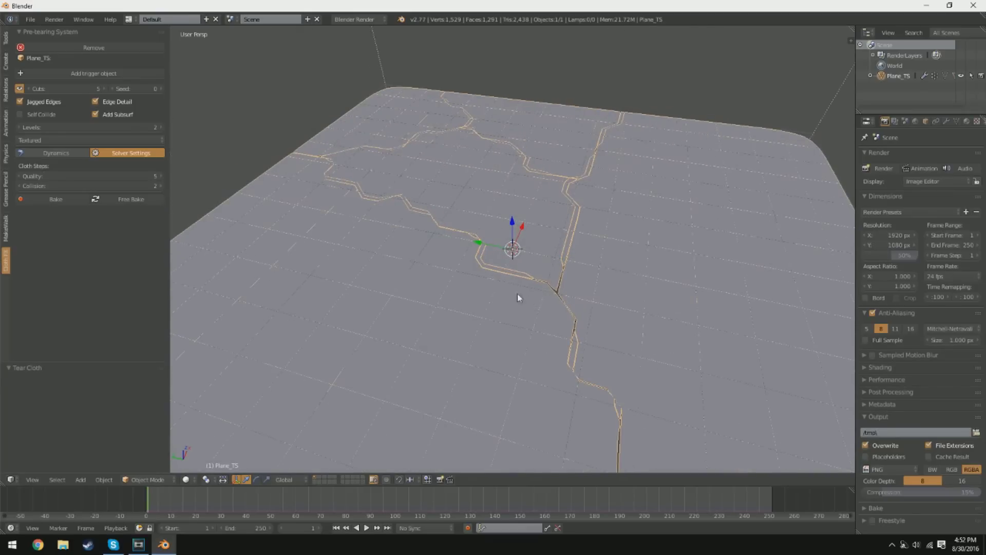
# Uncheck Self Collide and zoom out to view the whole torn plane
pyautogui.click(52, 115)
pyautogui.scroll(-4, 588, 314)
pyautogui.moveTo(622, 312); pyautogui.dragTo(478, 240, button='middle')
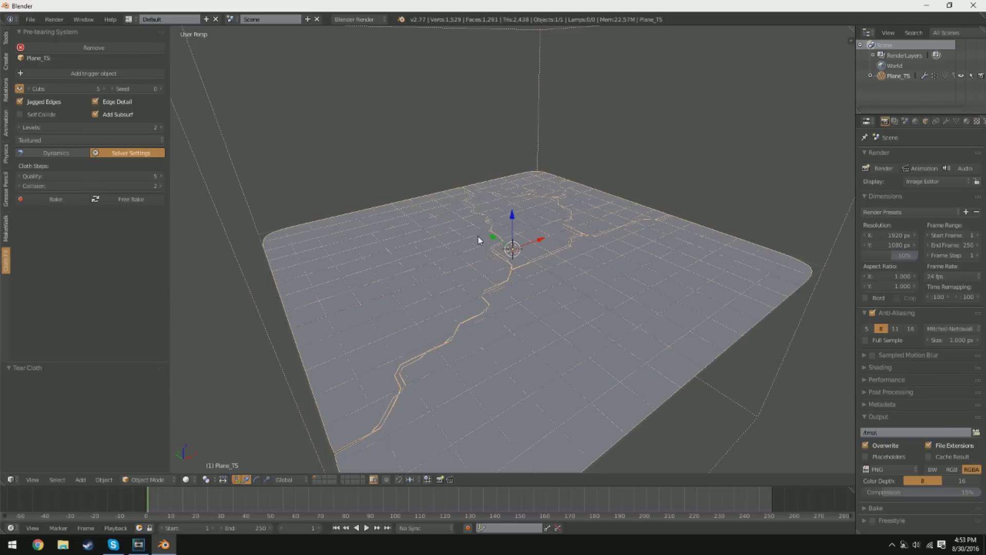
# Add a trigger cube and move it off to the side of the plane
pyautogui.click(150, 74)
pyautogui.moveTo(538, 309); pyautogui.dragTo(599, 323, button='middle')
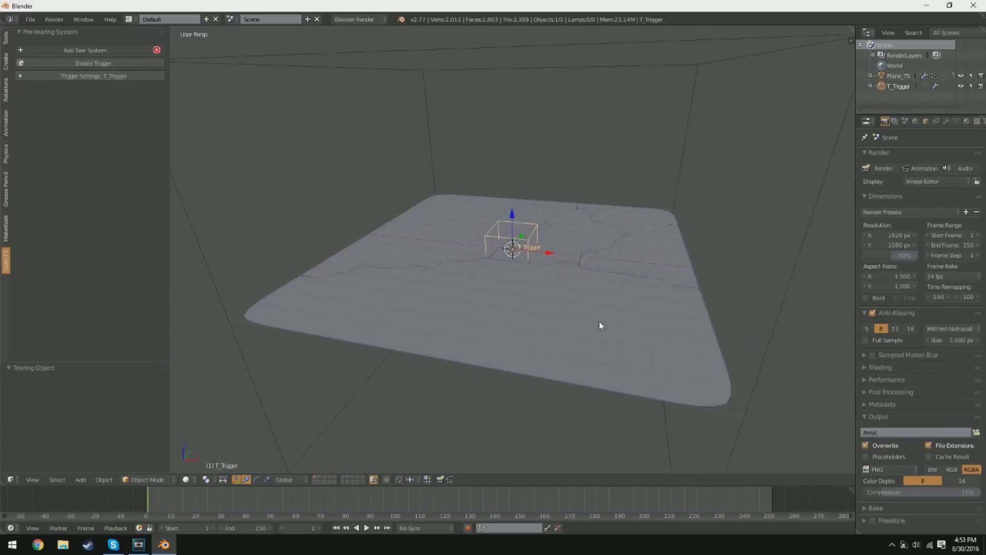
pyautogui.press('g')
pyautogui.click(488, 279)
# Rewind and play the animation, switching selection between Plane_TS and T_Trigger
pyautogui.rightClick(489, 277)
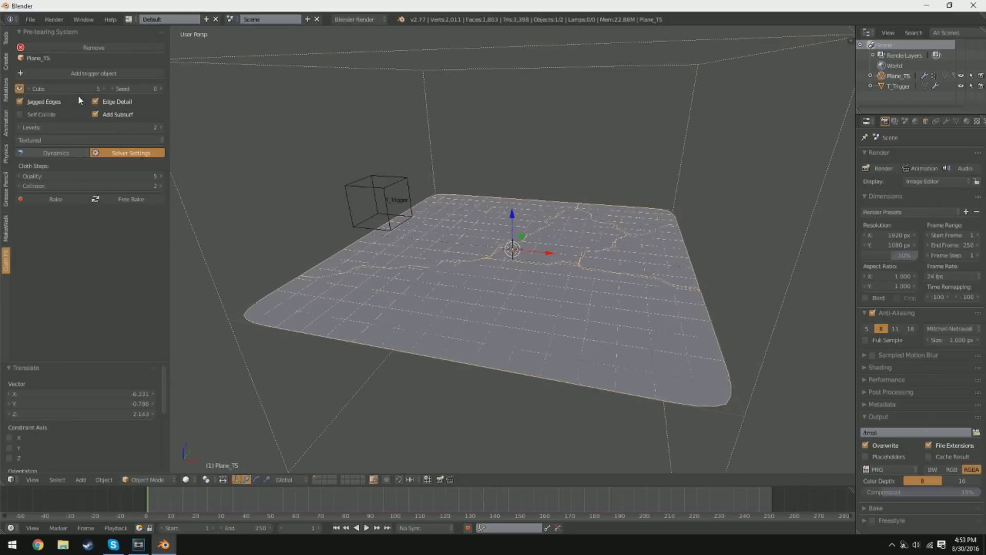
pyautogui.press('Left')
pyautogui.click(366, 529)
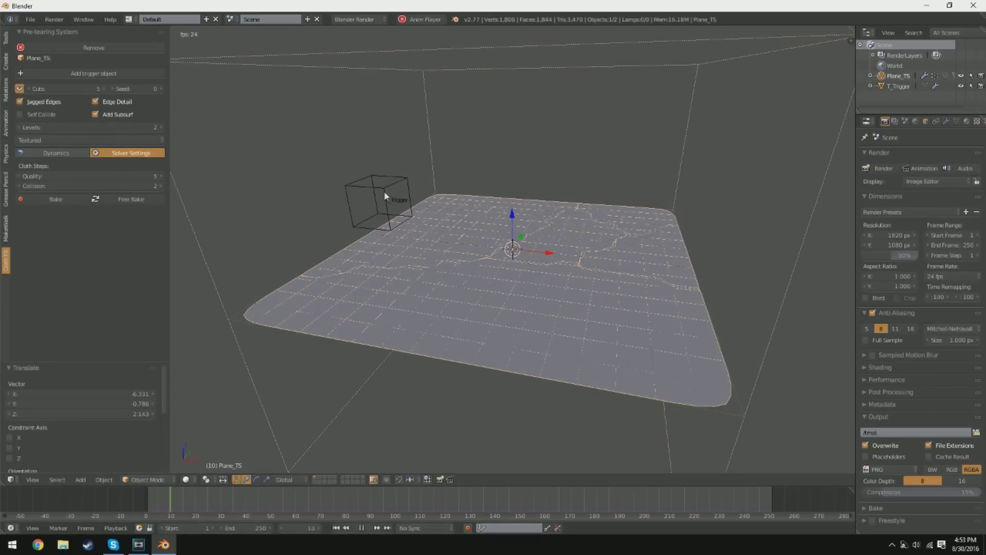
pyautogui.rightClick(383, 190)
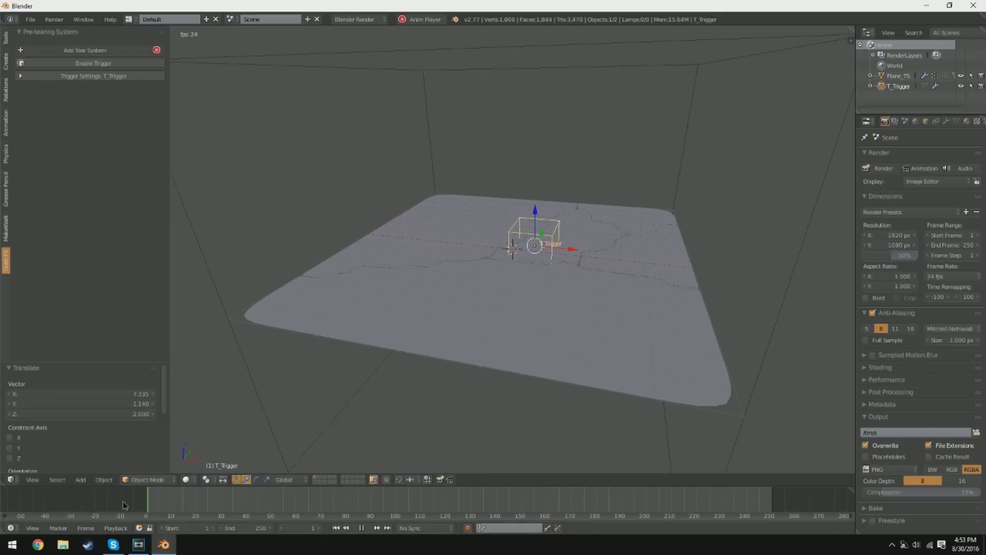
pyautogui.rightClick(520, 230)
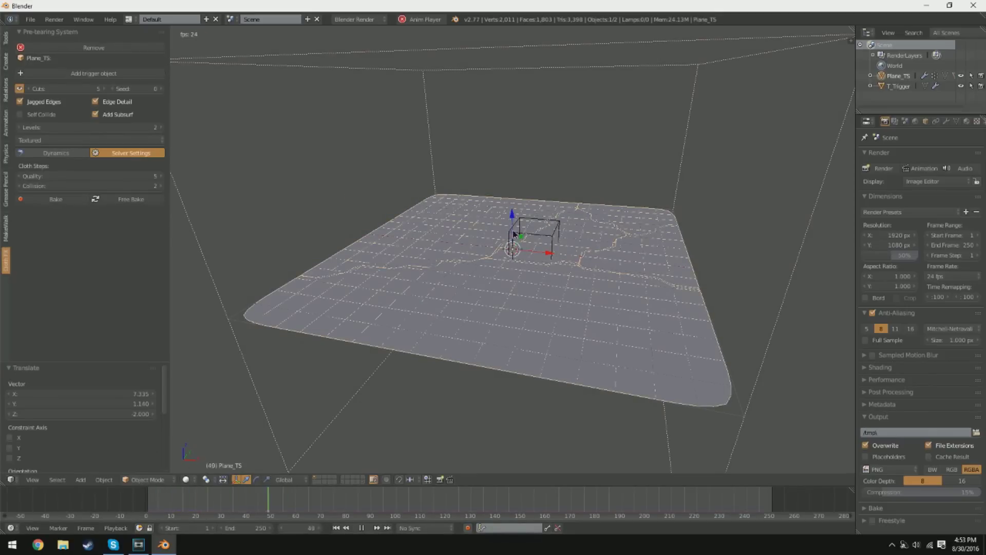
pyautogui.rightClick(523, 234)
pyautogui.rightClick(400, 260)
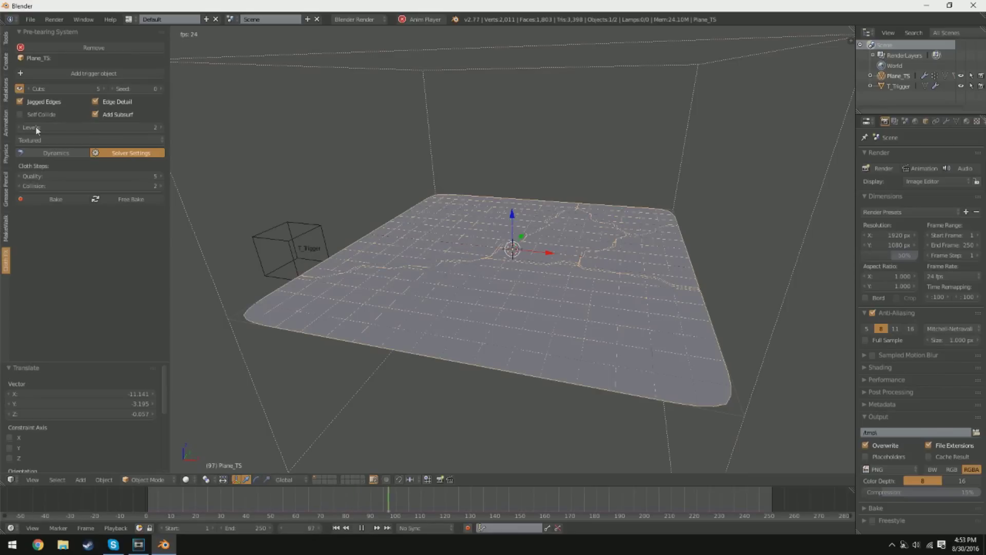
pyautogui.hotkey('shift', 'Left')
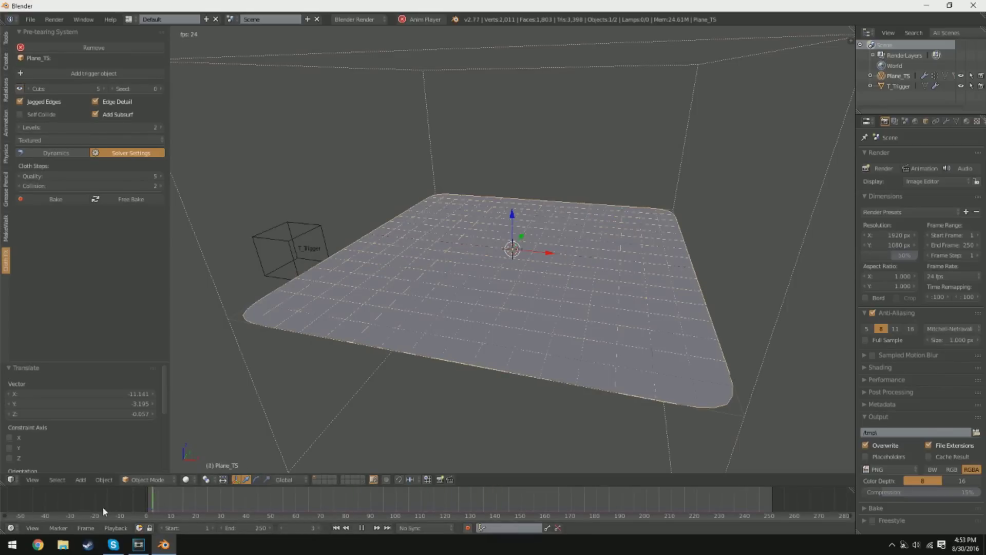
pyautogui.rightClick(301, 248)
# Place the trigger cube above the cloth and orbit around the plane
pyautogui.press('g')
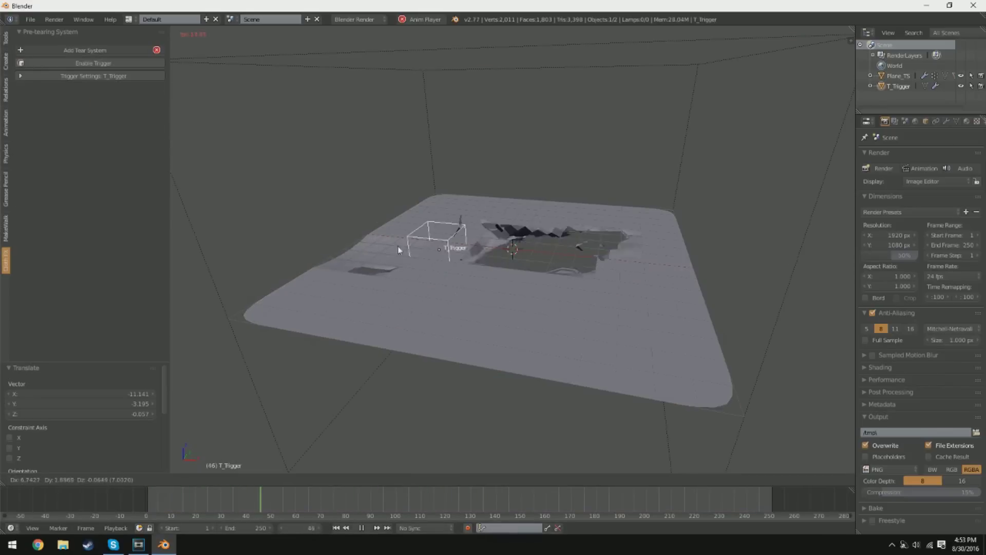
pyautogui.click(380, 177)
pyautogui.moveTo(579, 263); pyautogui.dragTo(464, 295, button='middle')
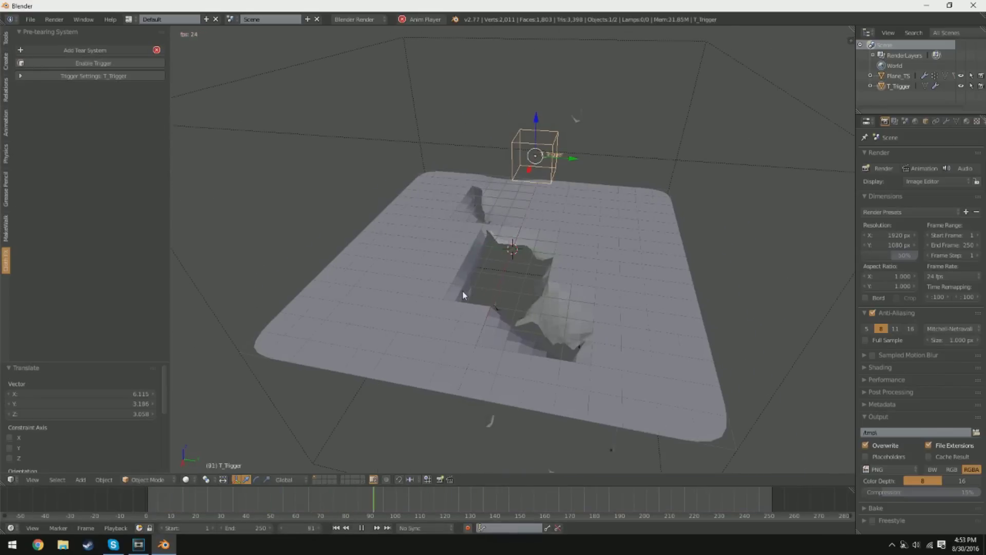
pyautogui.scroll(6, 532, 314)
# Raise Plane_TS's Levels, replay, and move T_Trigger through it, stopping at frame 58
pyautogui.rightClick(216, 231)
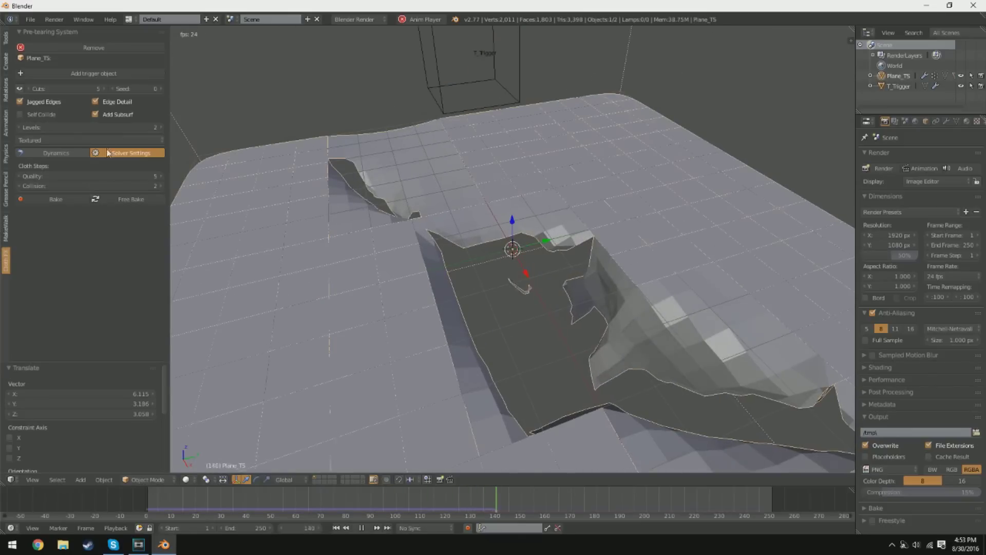
pyautogui.click(160, 126)
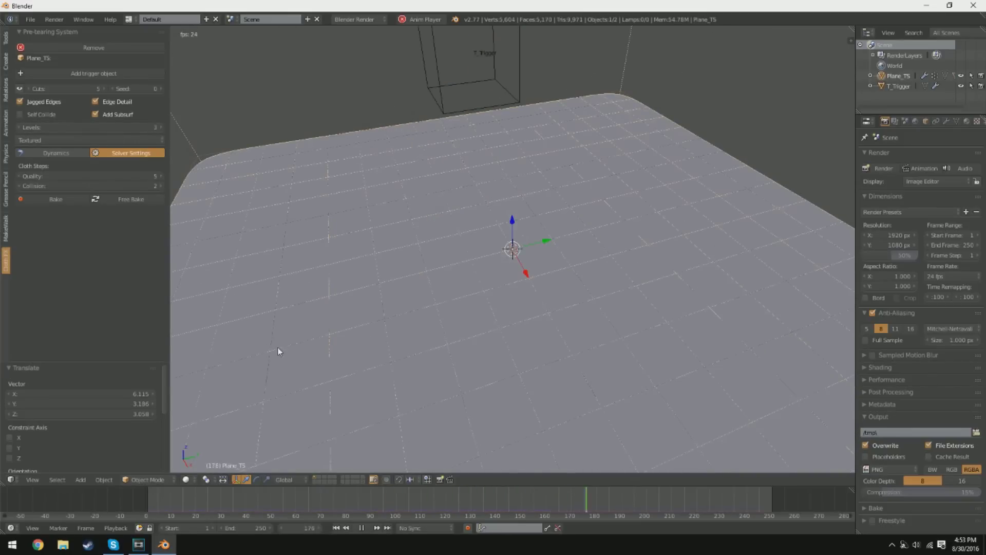
pyautogui.click(129, 494)
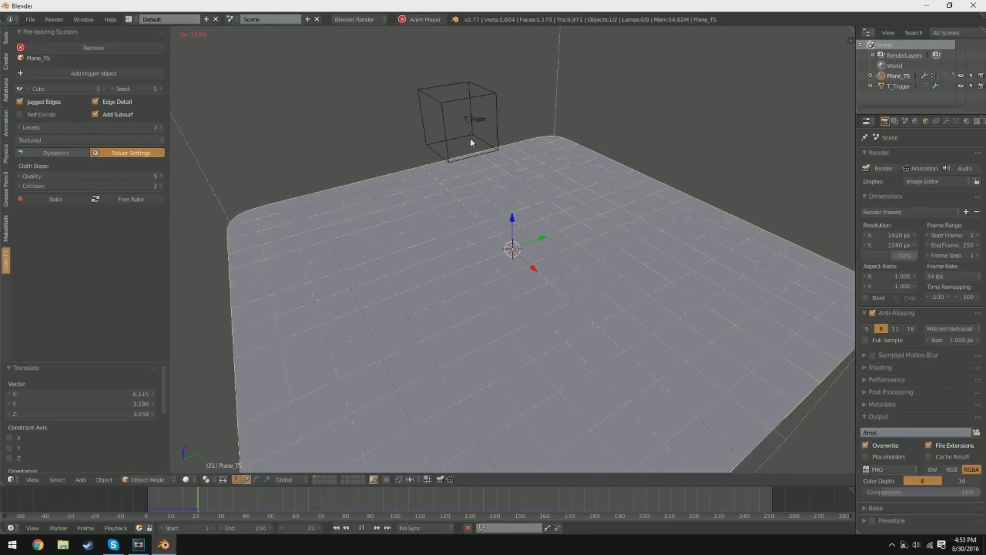
pyautogui.rightClick(454, 123)
pyautogui.press('g')
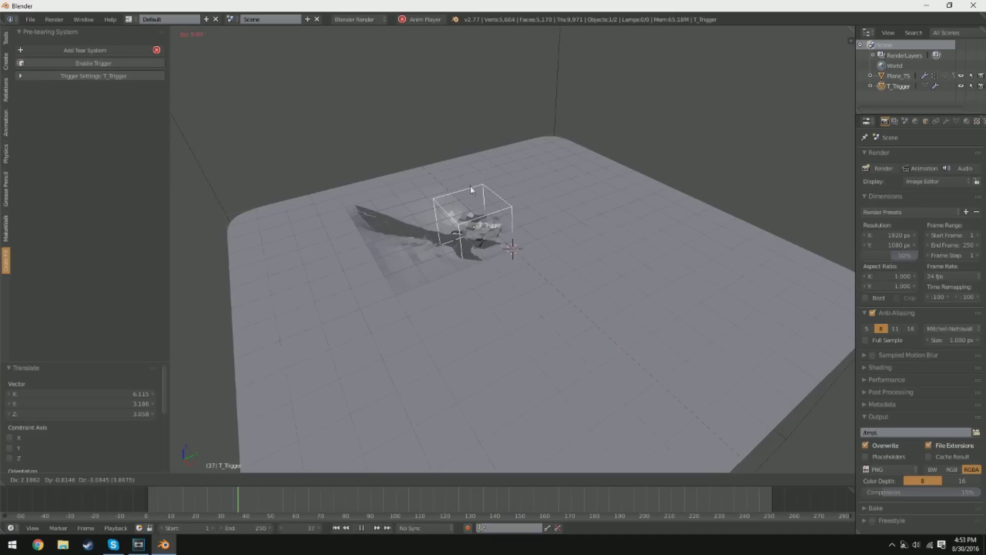
pyautogui.click(493, 117)
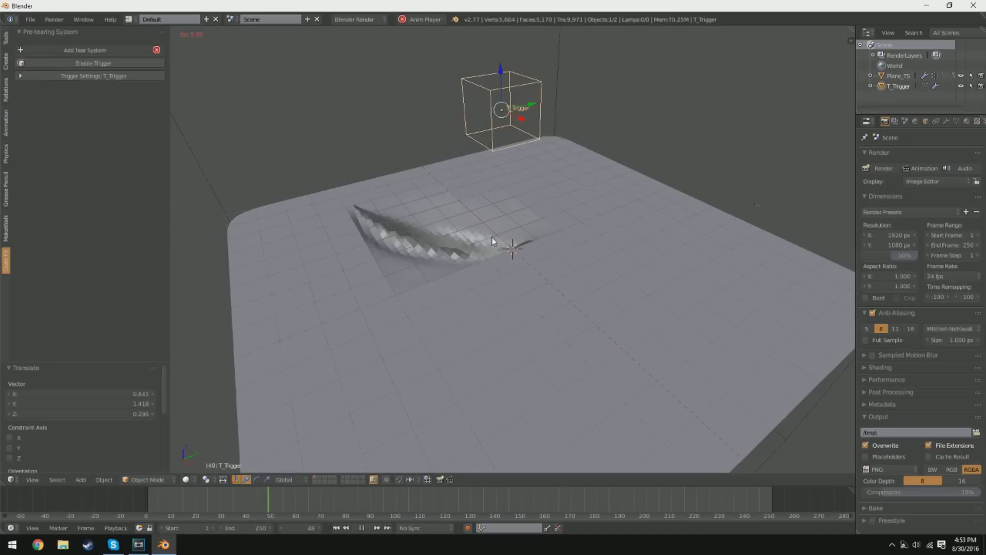
pyautogui.click(363, 527)
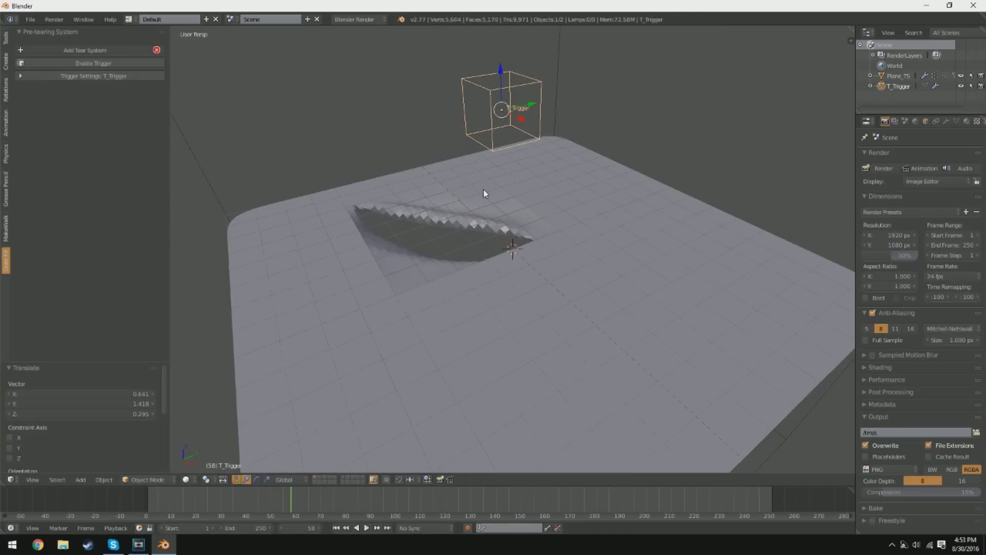
pyautogui.rightClick(528, 205)
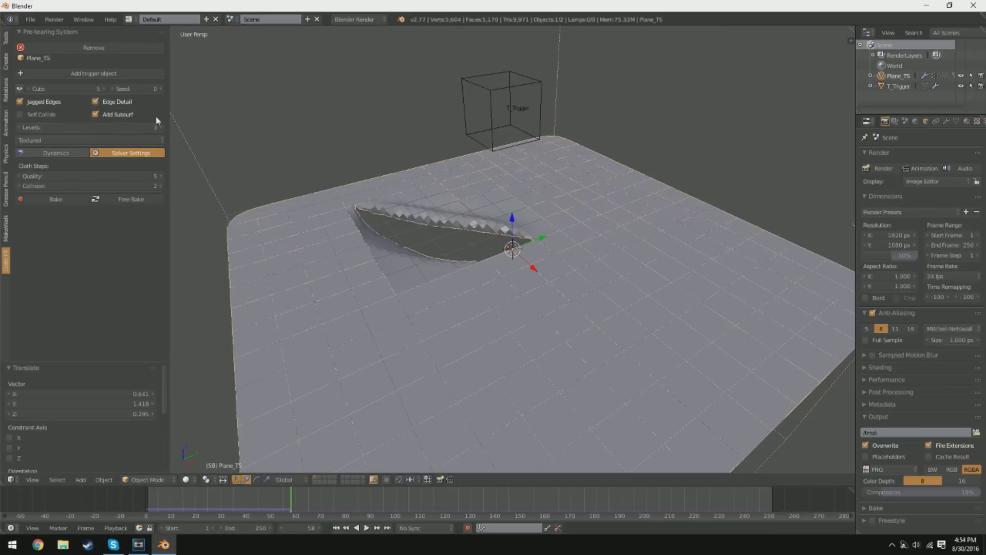
# Set cloth Quality steps to 5 and Collision steps to 1, then rewind to frame 0
pyautogui.click(19, 178)
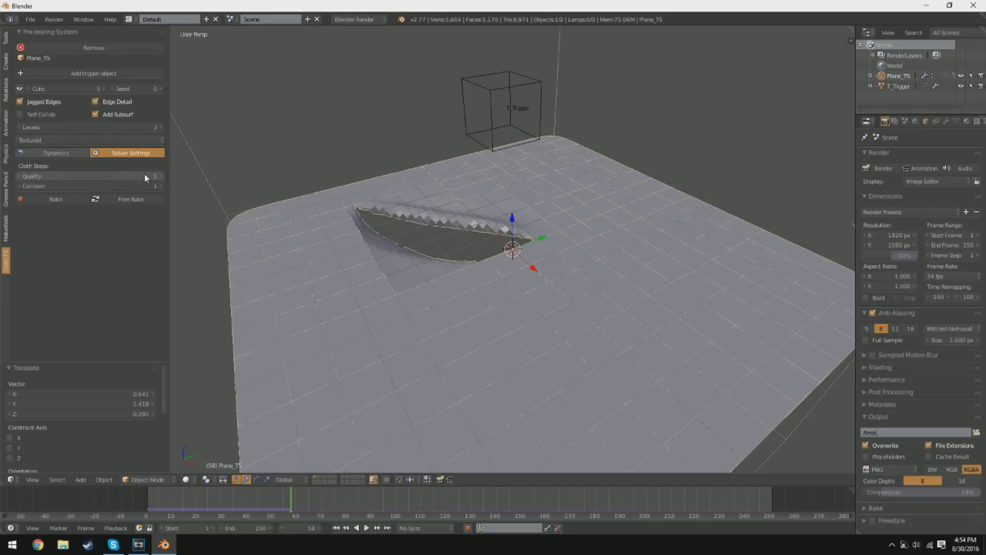
pyautogui.moveTo(88, 176); pyautogui.dragTo(264, 172)
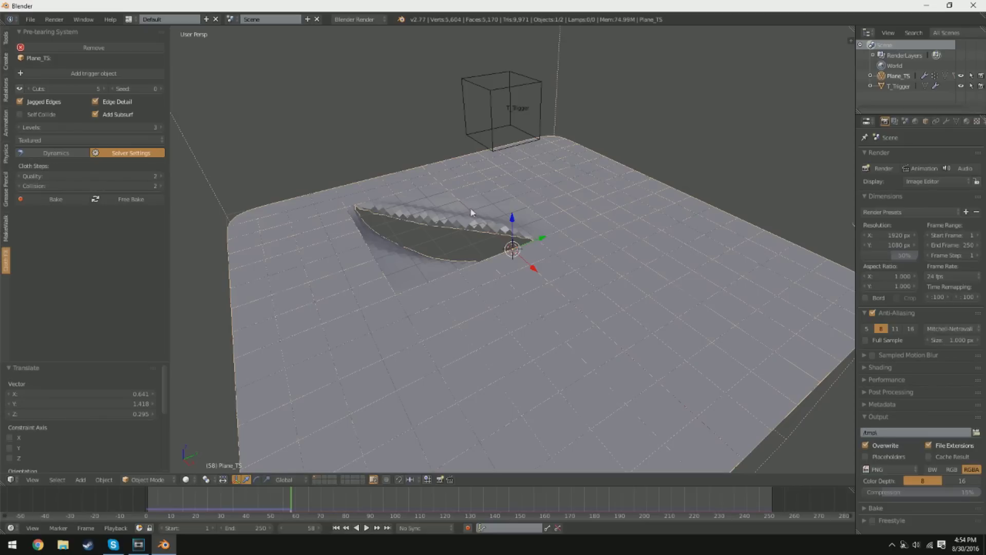
pyautogui.click(146, 506)
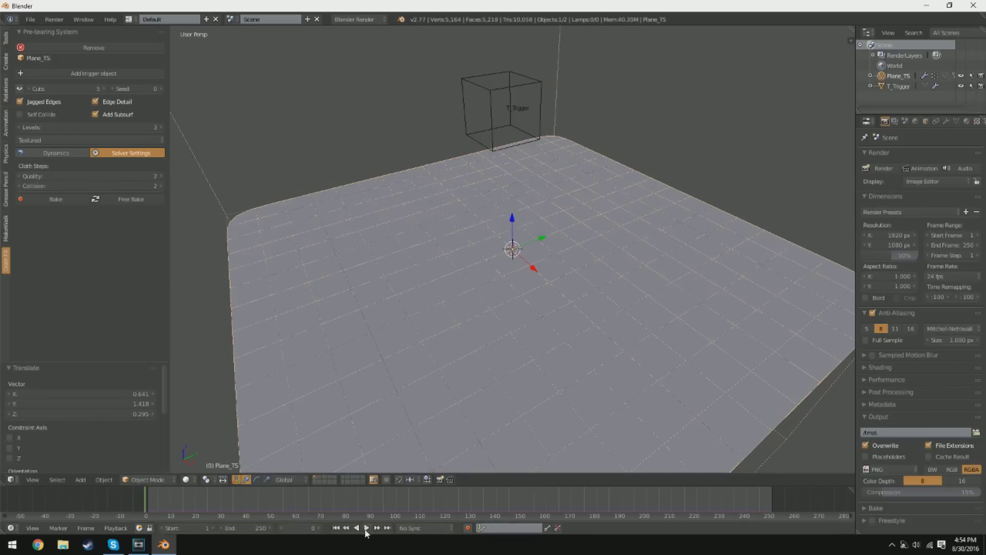
# Move T_Trigger down through the cloth to rip a long curved tear, then reselect Plane_TS
pyautogui.rightClick(492, 118)
pyautogui.press('g')
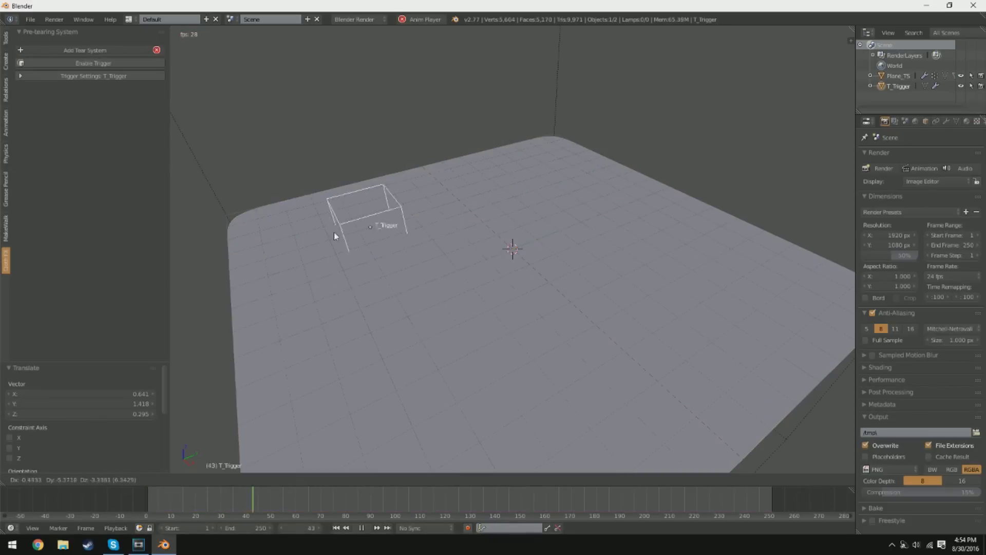
pyautogui.click(376, 166)
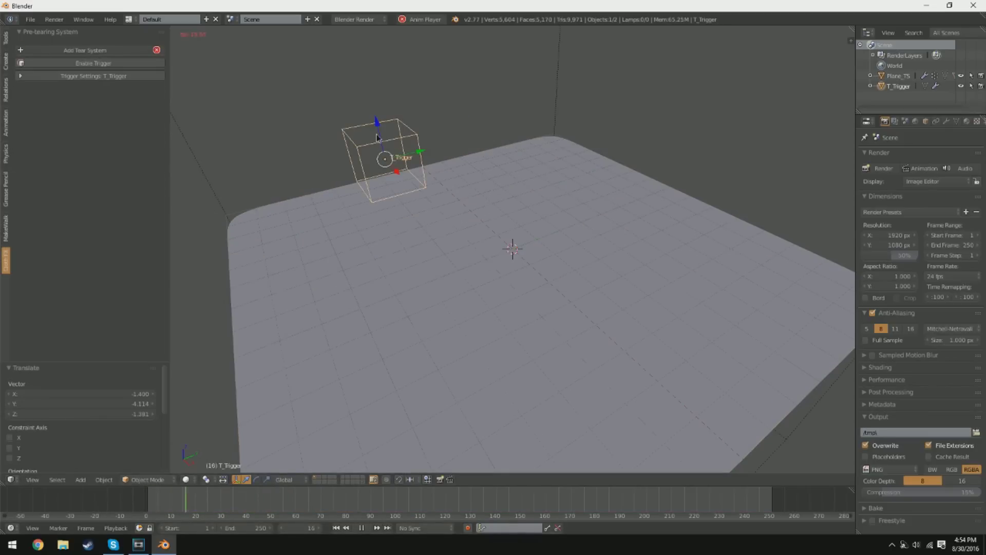
pyautogui.press('g')
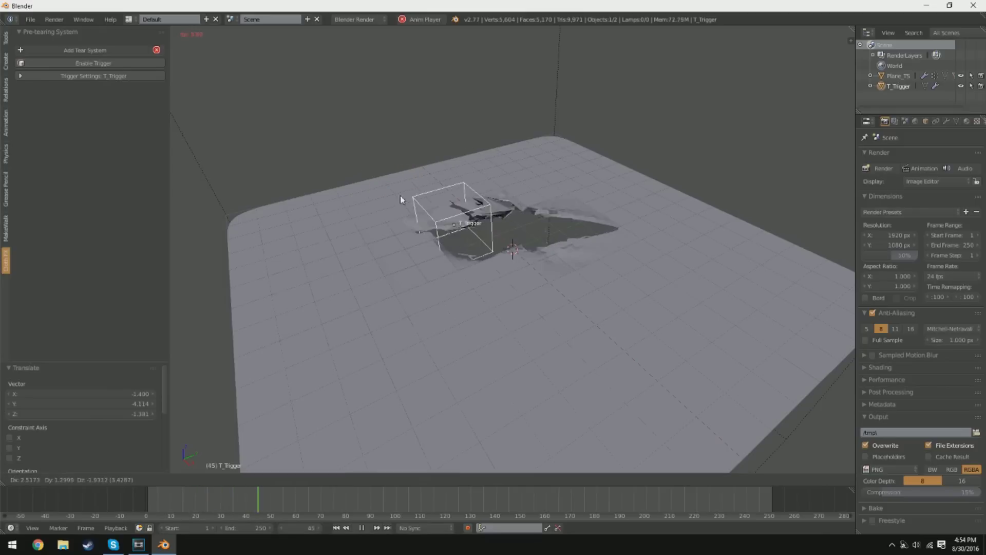
pyautogui.click(290, 102)
pyautogui.moveTo(290, 103); pyautogui.dragTo(311, 219, button='middle')
pyautogui.rightClick(516, 248)
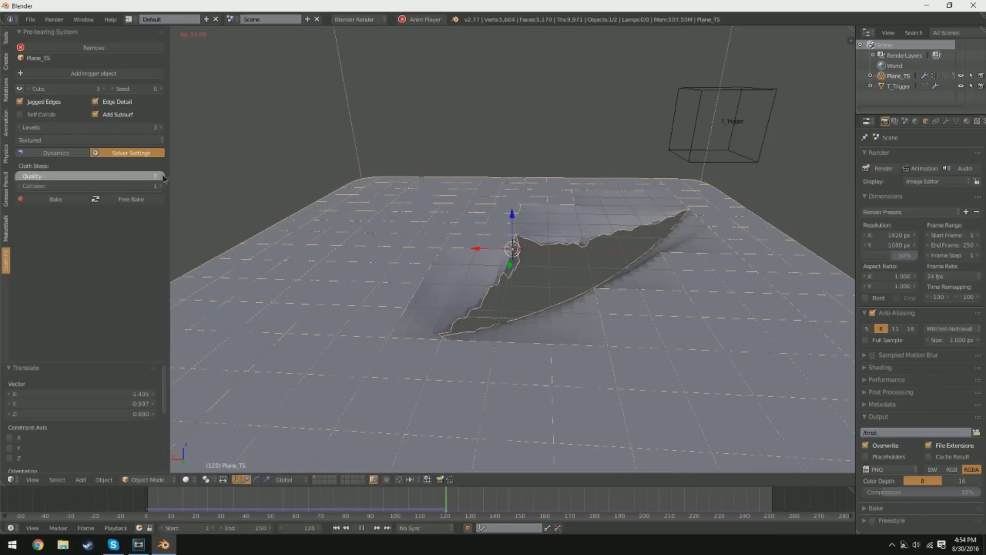
# Stop playback and look through the cloth Dynamics and Solver settings
pyautogui.click(362, 529)
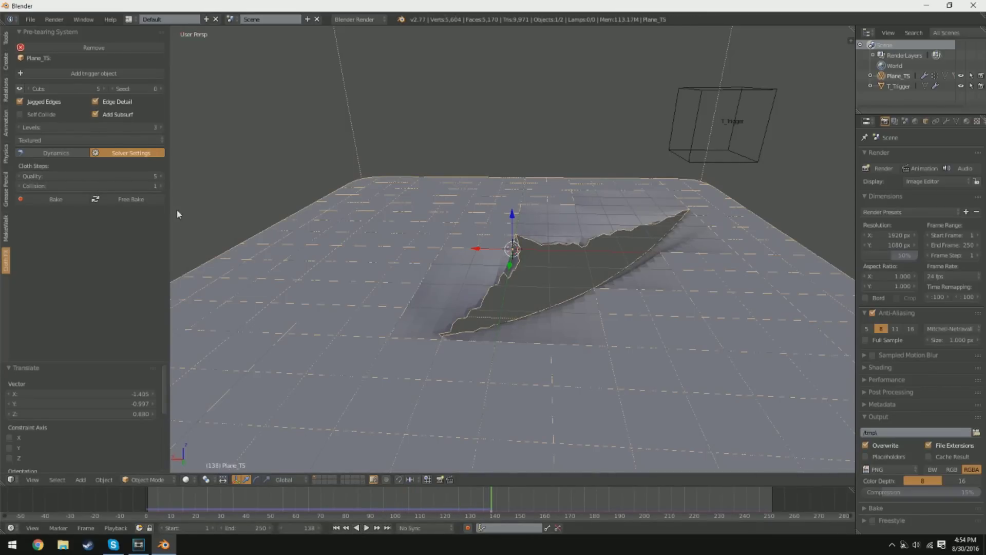
pyautogui.click(47, 152)
pyautogui.click(94, 154)
pyautogui.click(85, 157)
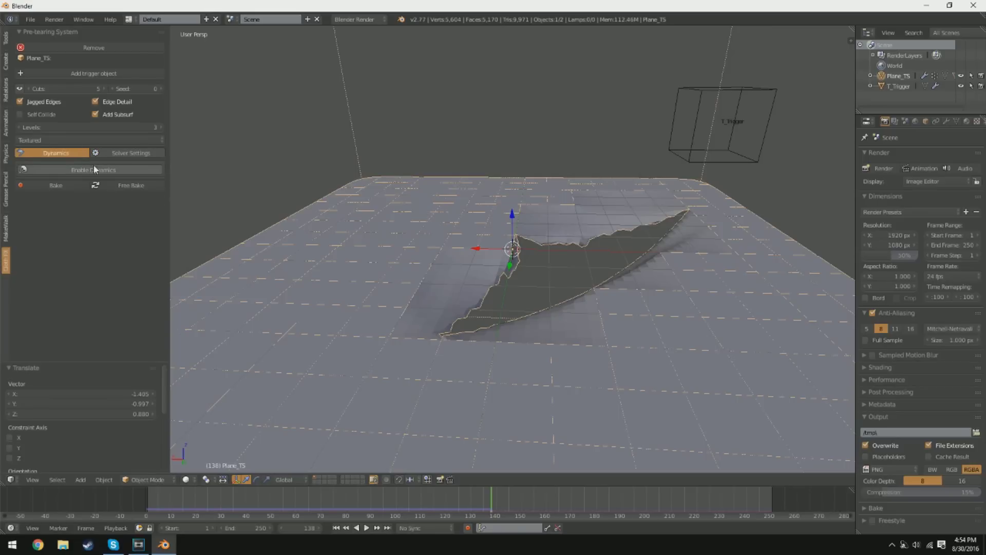
# Toggle Enable Dynamics on and back off, then orbit to a lower view of the tear
pyautogui.click(94, 172)
pyautogui.scroll(-3, 378, 212)
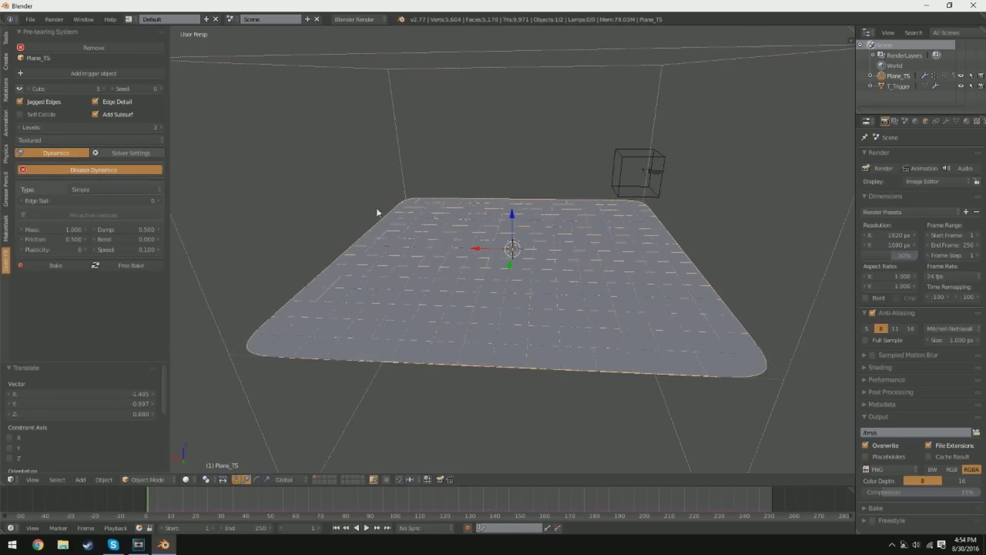
pyautogui.click(70, 169)
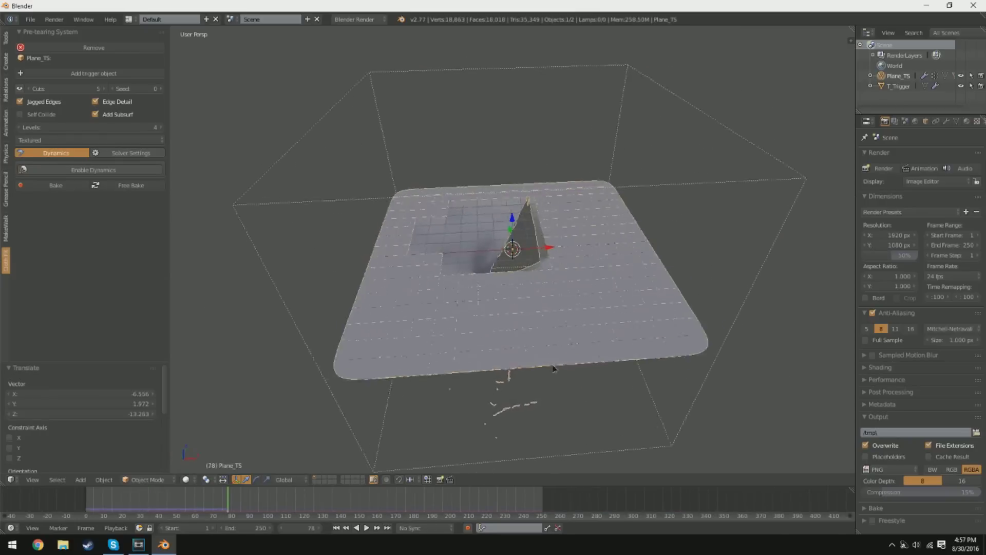
pyautogui.moveTo(553, 368); pyautogui.dragTo(311, 388, button='middle')
pyautogui.moveTo(207, 496); pyautogui.dragTo(528, 346, button='middle')
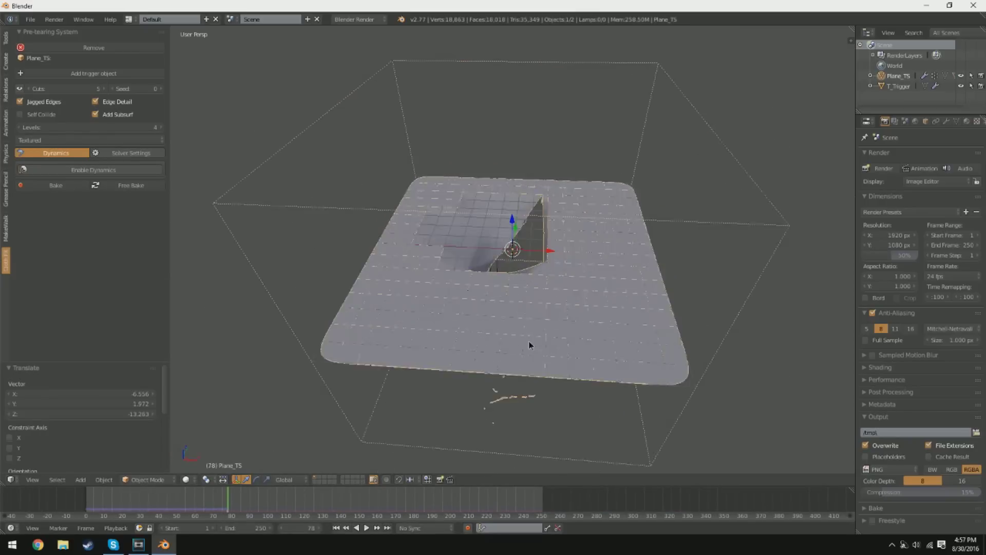
pyautogui.scroll(4, 548, 340)
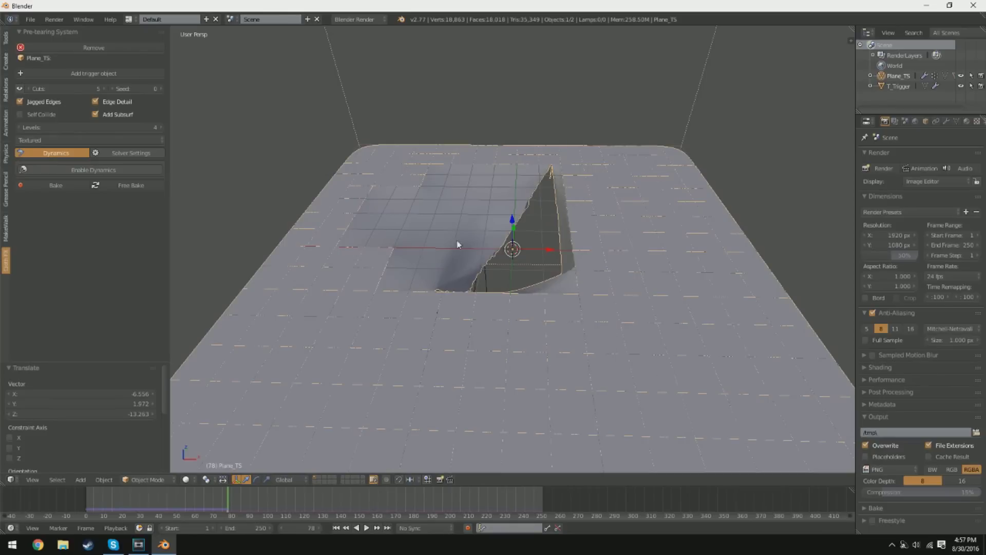
# Bake the tearing simulation and replay it from the start, orbiting from below to above
pyautogui.click(77, 188)
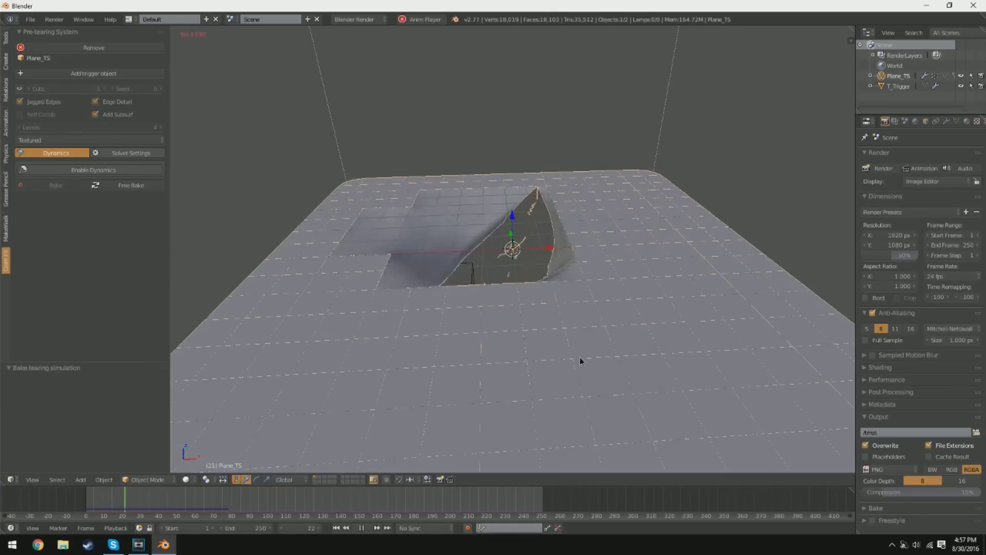
pyautogui.moveTo(584, 359); pyautogui.dragTo(684, 336, button='middle')
pyautogui.scroll(3, 574, 378)
pyautogui.hotkey('shift', 'Left')
pyautogui.scroll(-2, 674, 353)
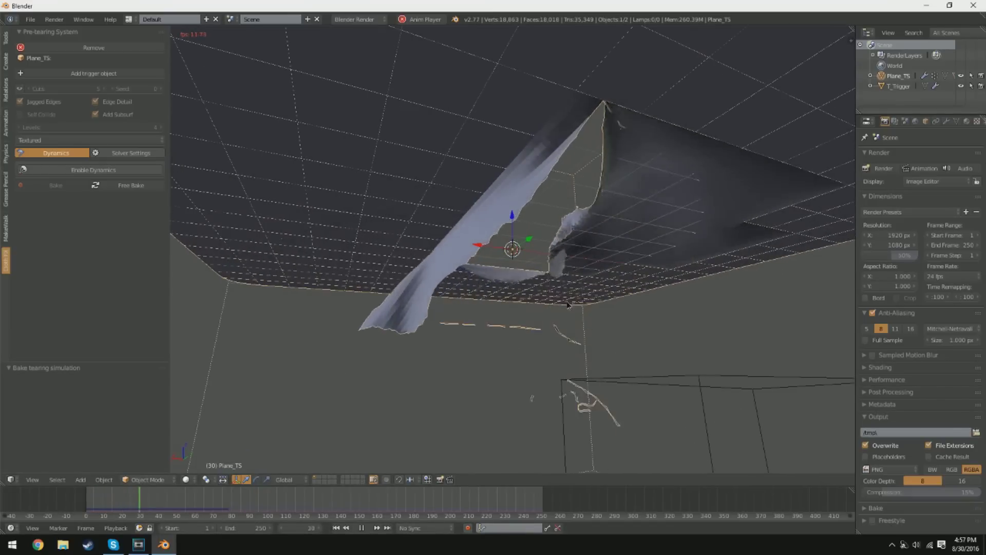
pyautogui.moveTo(571, 298); pyautogui.dragTo(566, 373, button='middle')
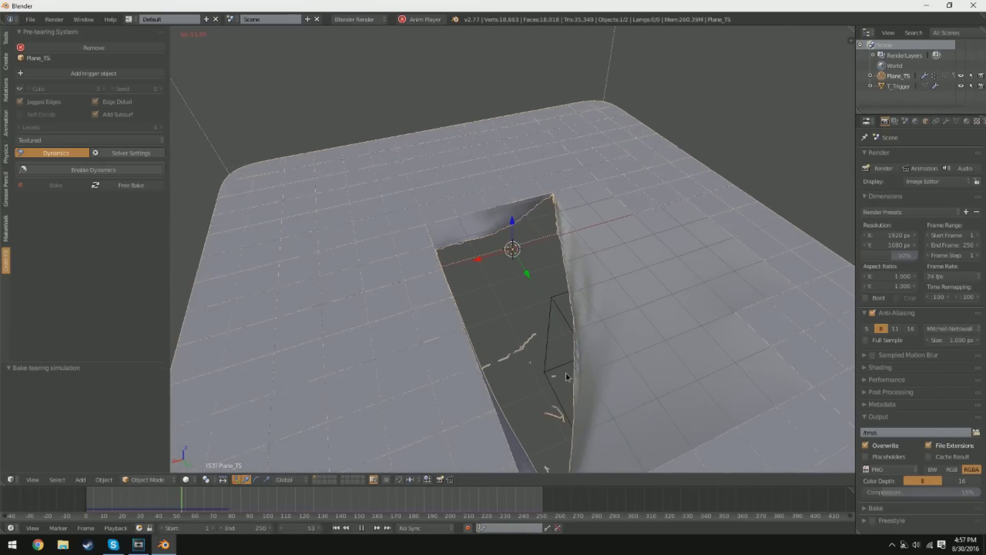